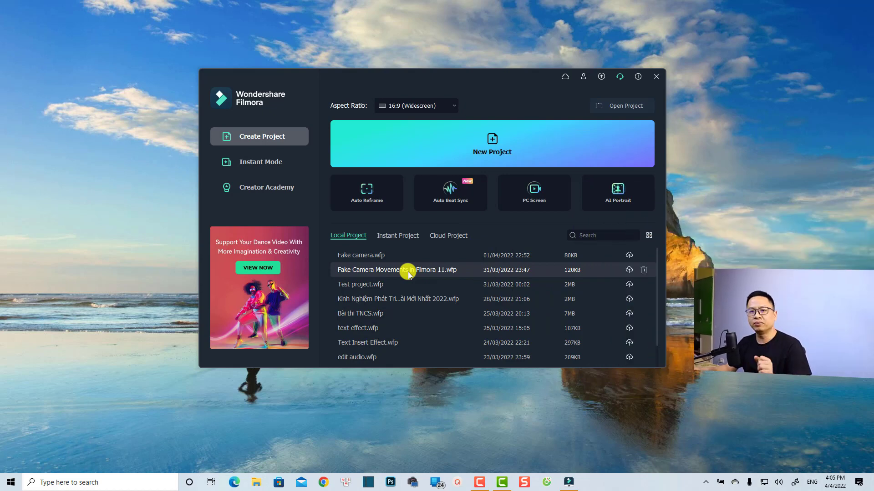
# Start a new project in the 16:9 (Widescreen) aspect ratio from the Filmora launcher
pyautogui.click(419, 109)
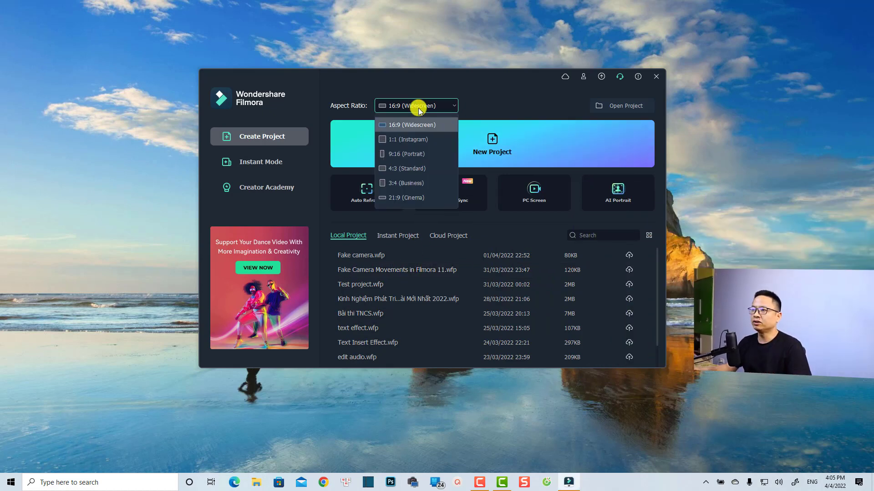
pyautogui.click(395, 129)
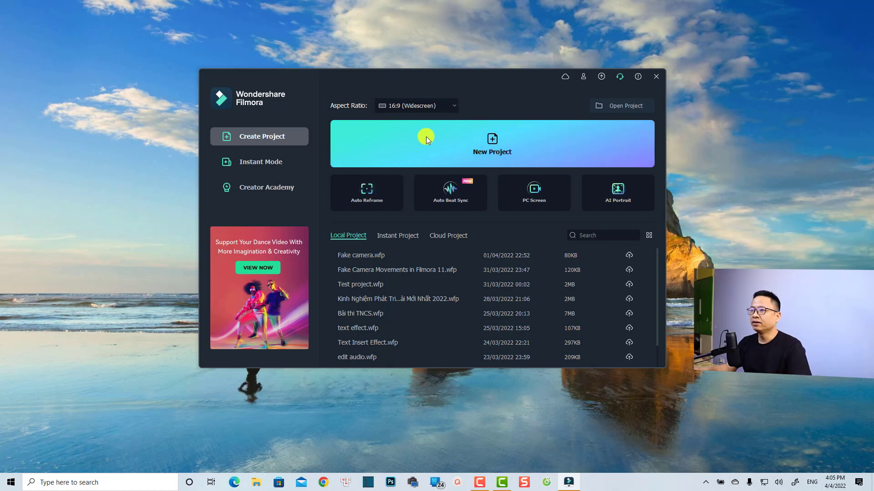
pyautogui.click(485, 146)
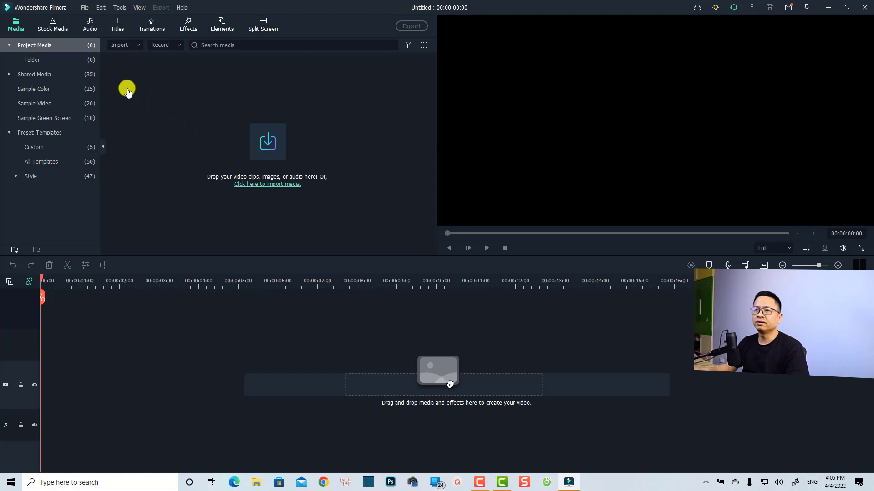
# Show Pixabay's stock videos in Stock Media, toggling to Photos and back to Videos
pyautogui.click(53, 27)
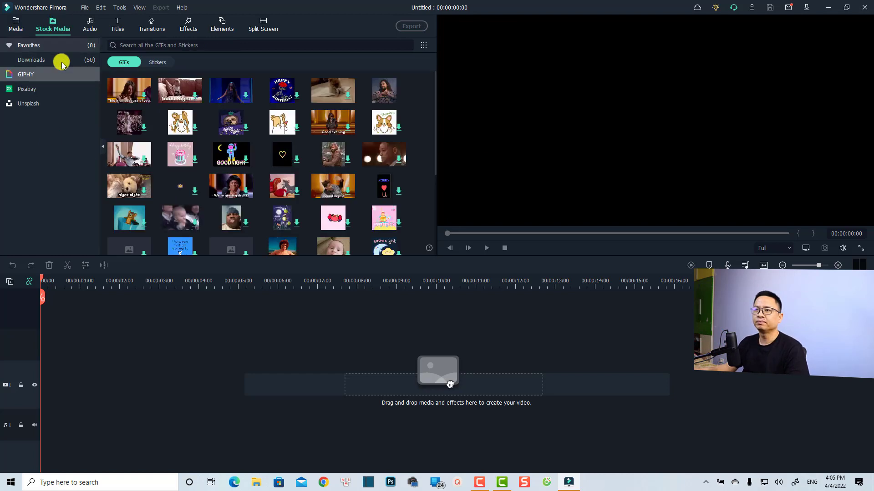
pyautogui.click(26, 89)
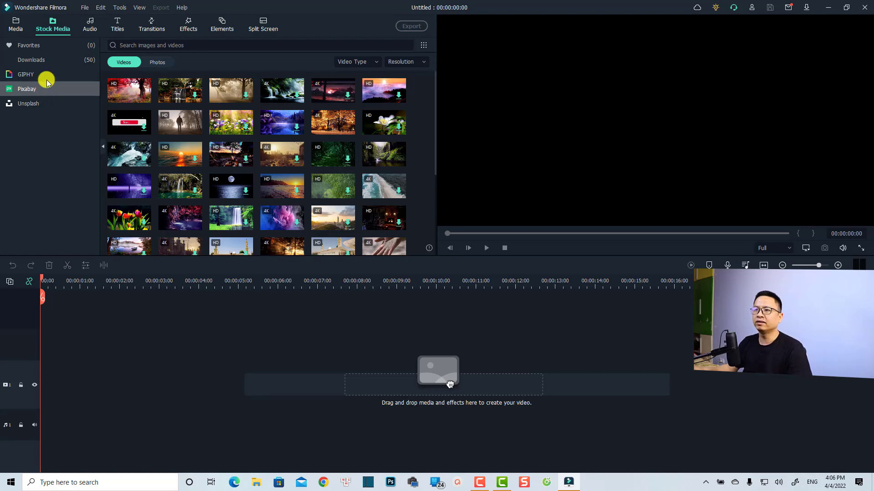
pyautogui.click(129, 63)
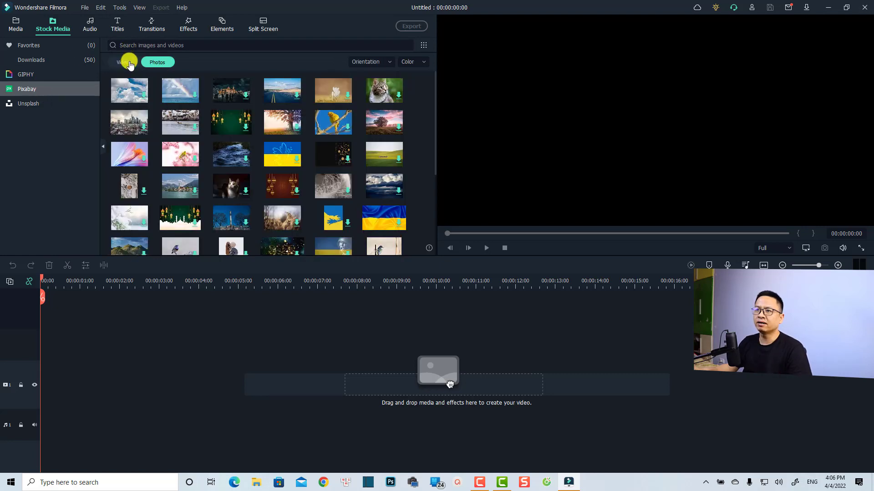
pyautogui.click(129, 64)
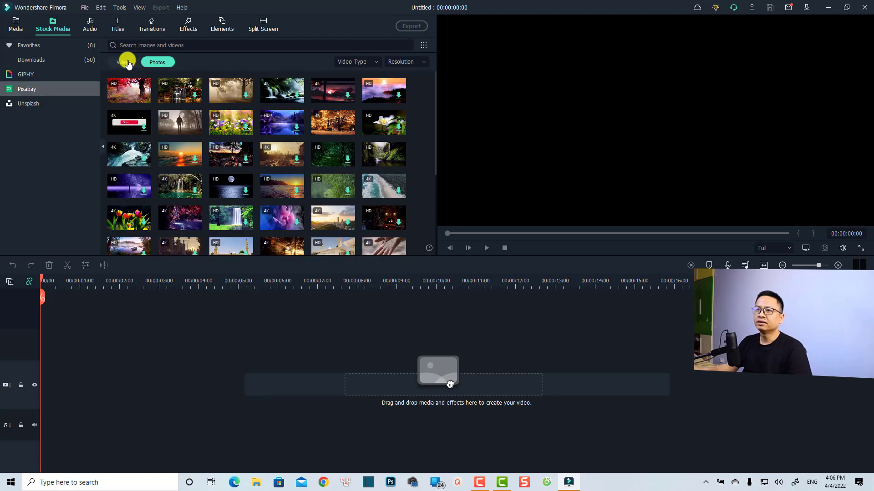
# Search the Pixabay stock for 'end screen', then download and preview the red end-screen clip
pyautogui.click(168, 46)
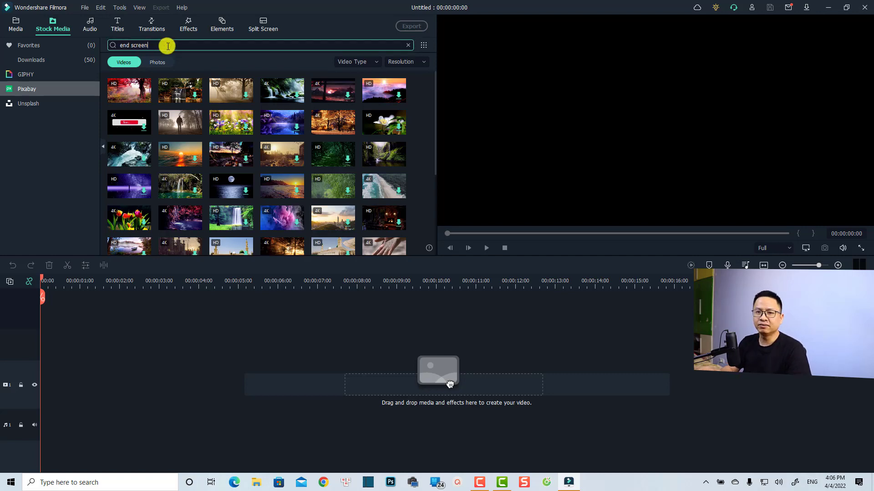
pyautogui.press('Return')
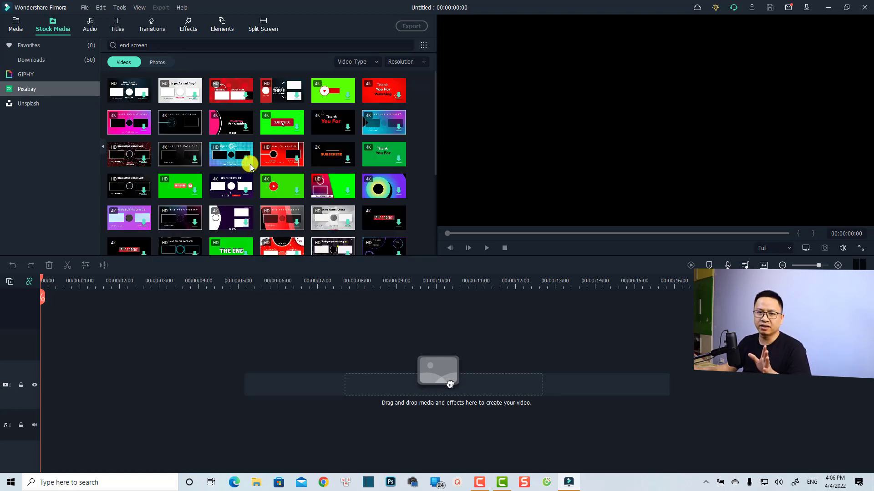
pyautogui.moveTo(381, 130)
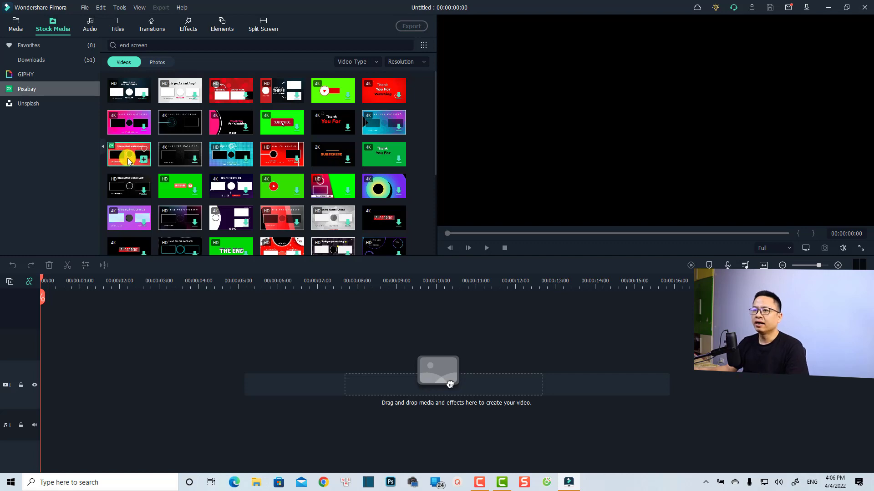
pyautogui.doubleClick(129, 162)
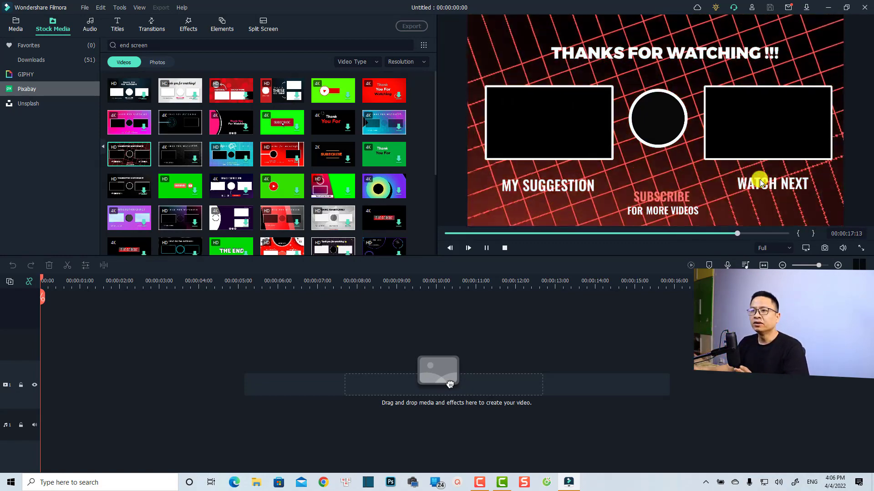
pyautogui.moveTo(143, 166)
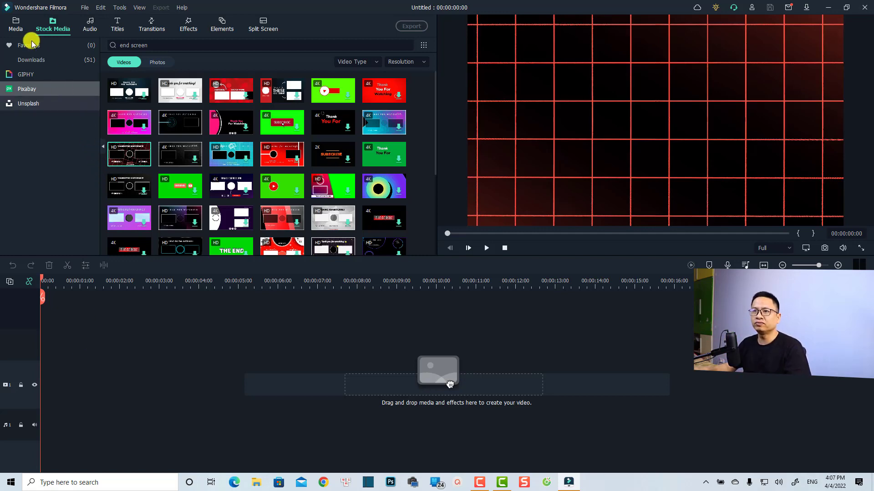
# Place the blue Sample Color swatch at the start of the timeline
pyautogui.click(14, 26)
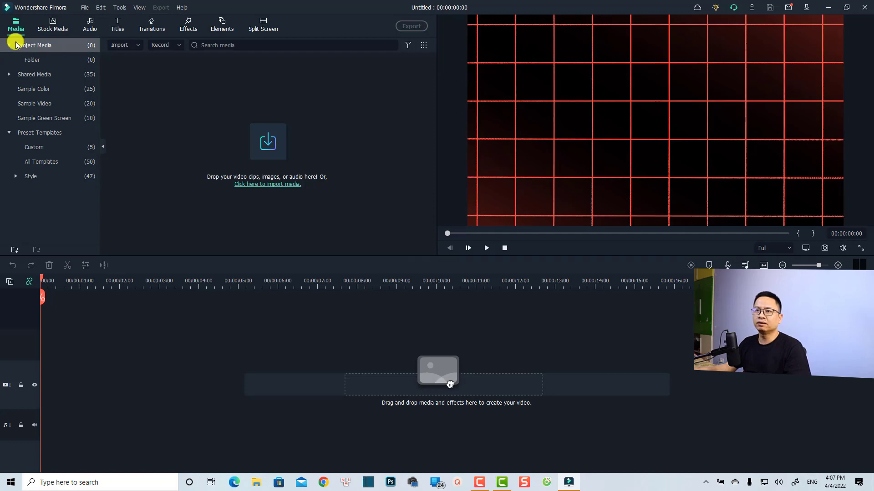
pyautogui.click(27, 89)
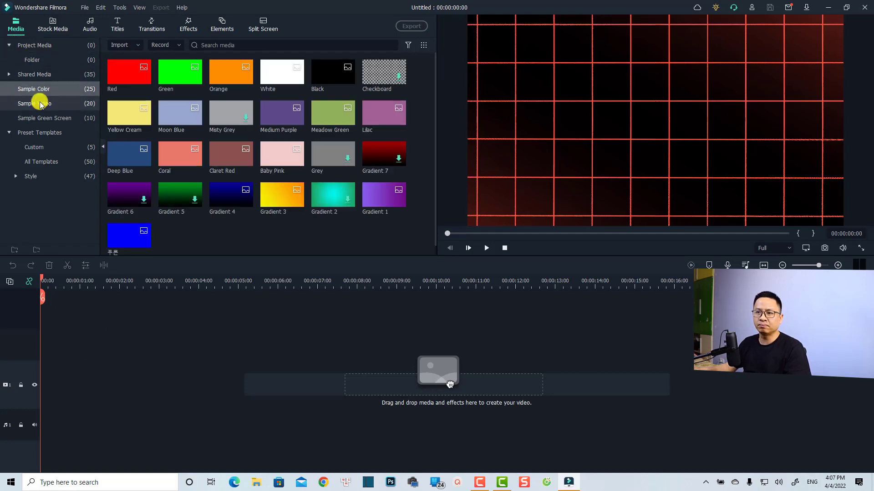
pyautogui.moveTo(116, 242); pyautogui.dragTo(166, 394)
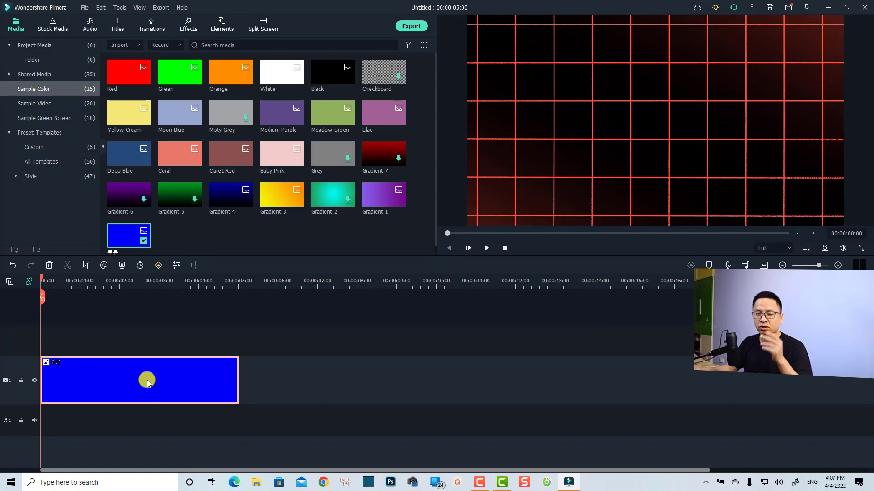
# Change the blue clip's duration to 00:00:20:00 and put the playhead at 20 s
pyautogui.rightClick(147, 383)
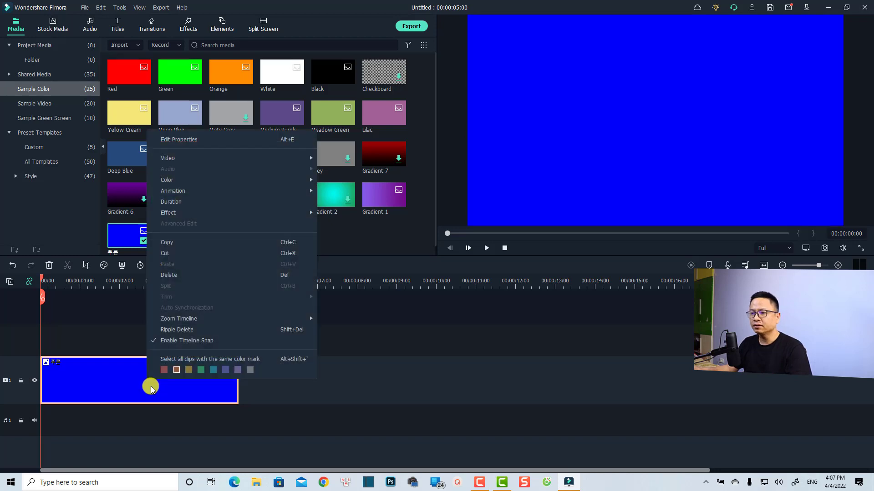
pyautogui.click(177, 207)
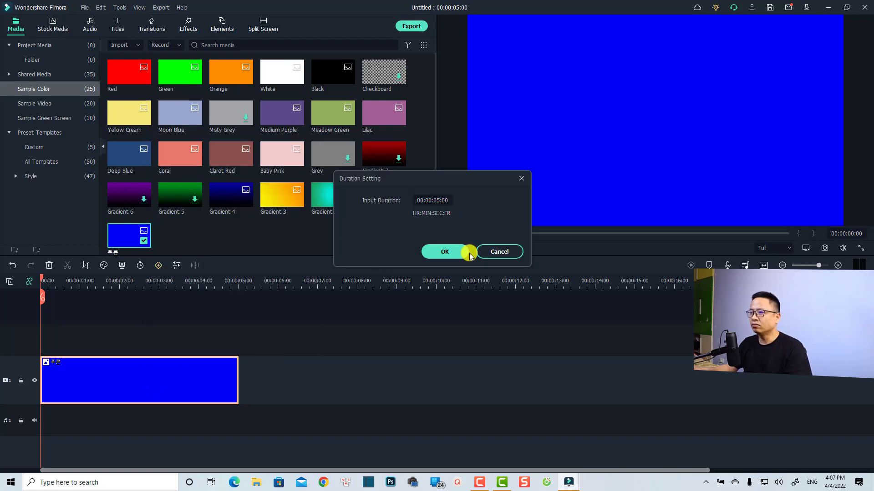
pyautogui.write('2')
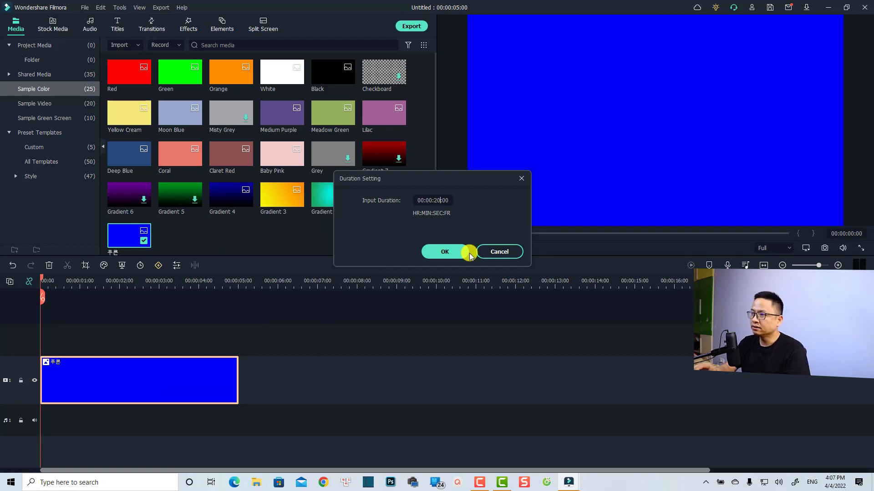
pyautogui.click(469, 255)
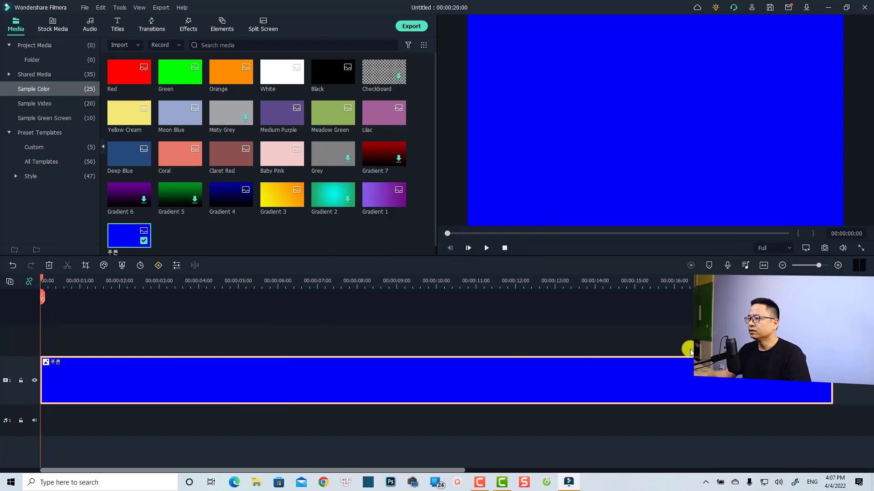
pyautogui.click(831, 284)
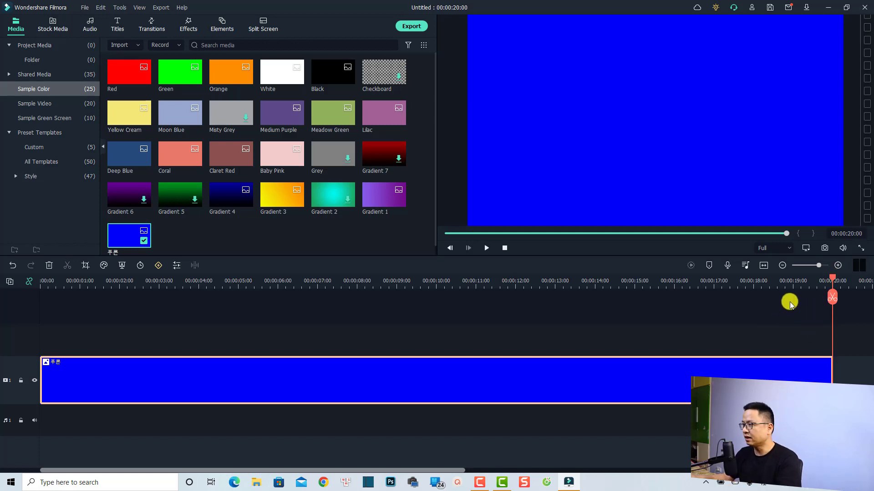
# Delete the 20-second blue colour clip from the timeline
pyautogui.click(819, 304)
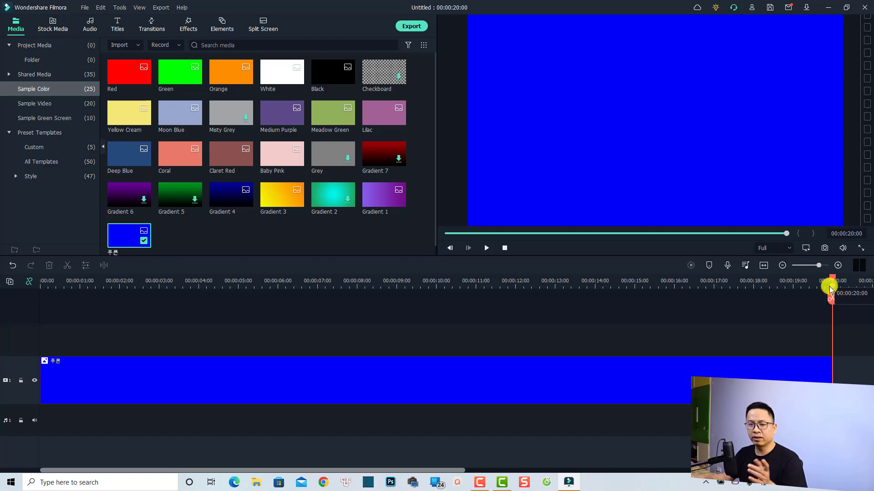
pyautogui.click(382, 389)
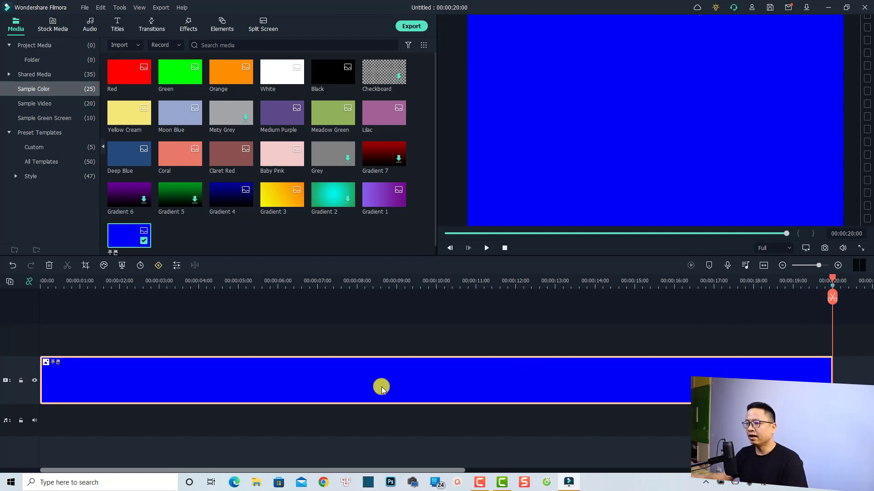
pyautogui.press('Delete')
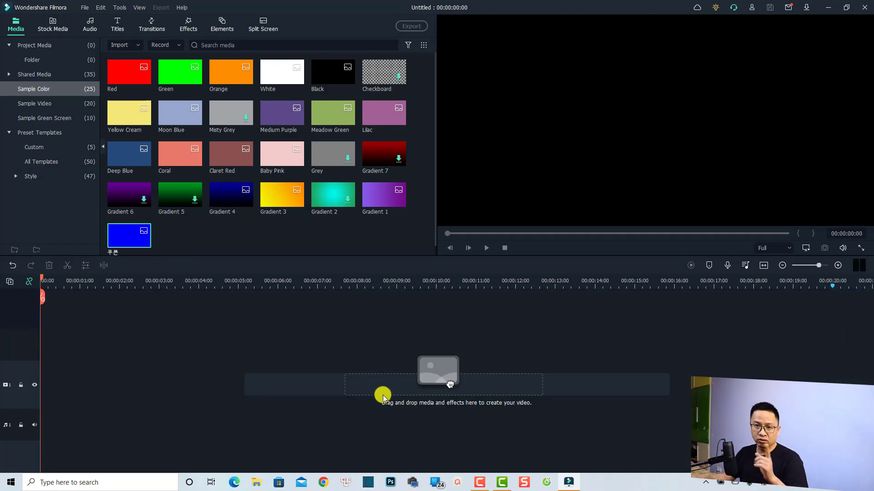
# Add the red 'Thanks for Watching' Pixabay end screen to the timeline, matching project settings to the media
pyautogui.click(48, 30)
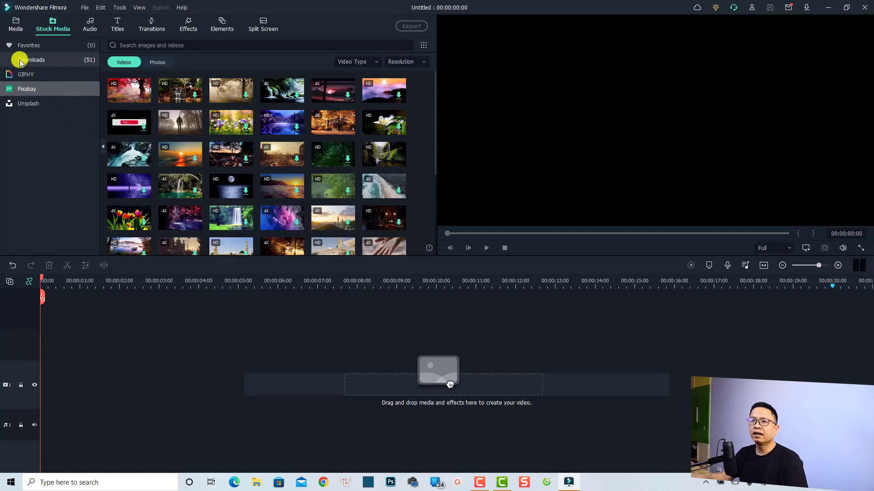
pyautogui.click(154, 48)
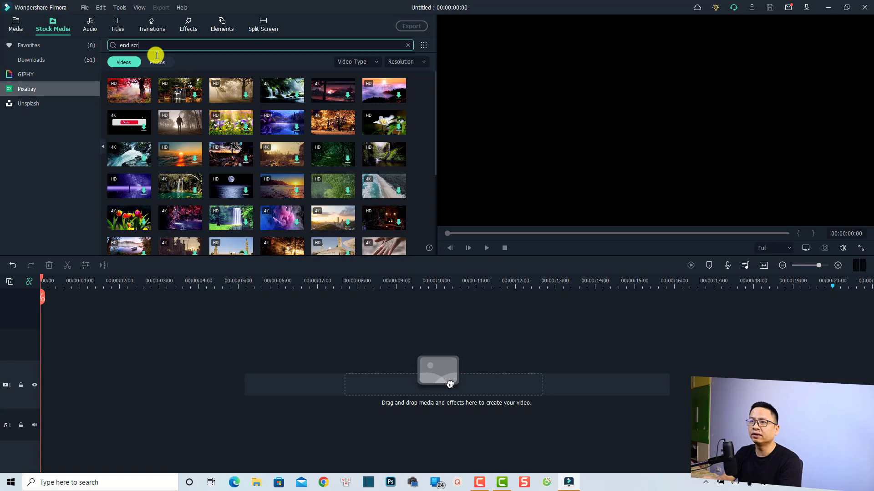
pyautogui.press('Return')
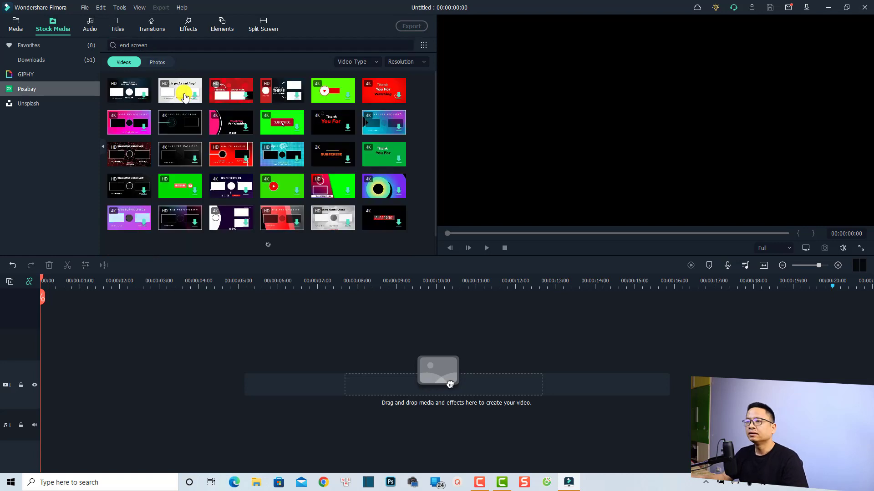
pyautogui.click(128, 160)
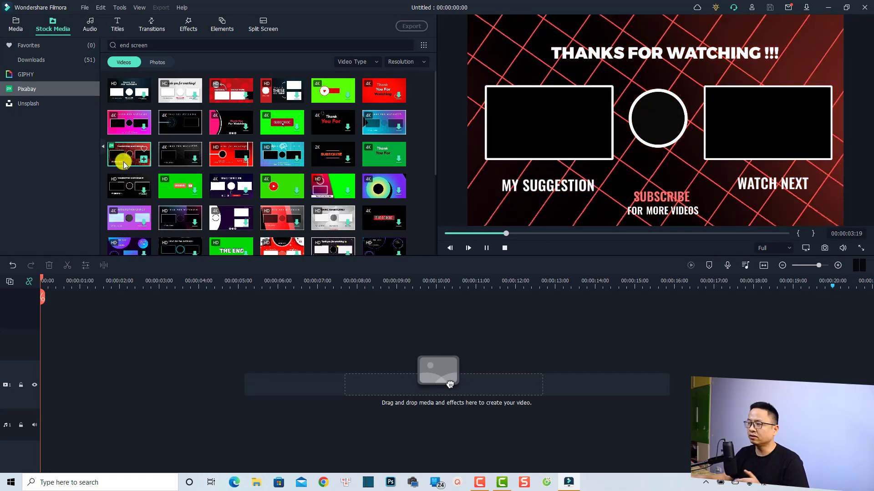
pyautogui.moveTo(124, 163); pyautogui.dragTo(43, 391)
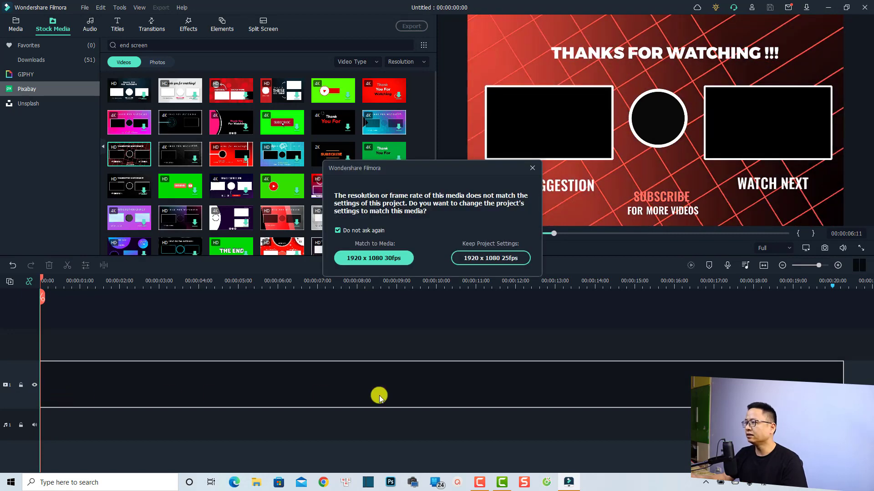
pyautogui.click(386, 258)
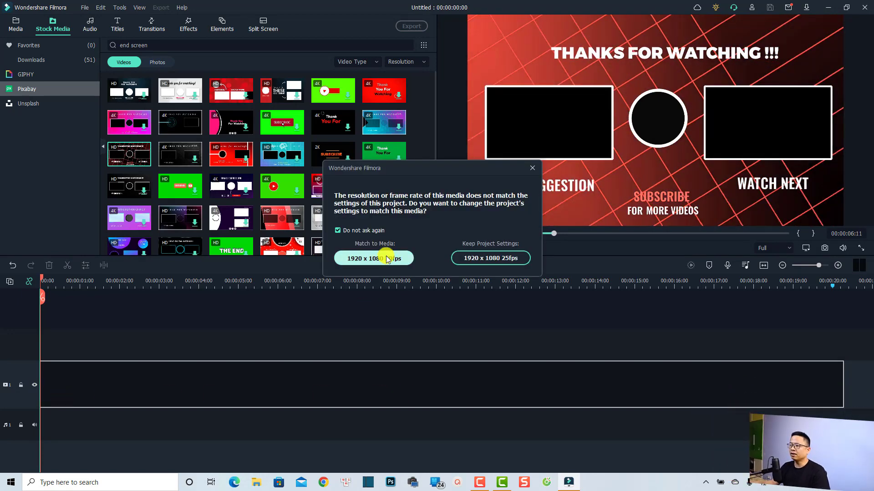
# Speed the end screen to 1.01x so it ends at 00:00:20:00, then play it back
pyautogui.click(832, 283)
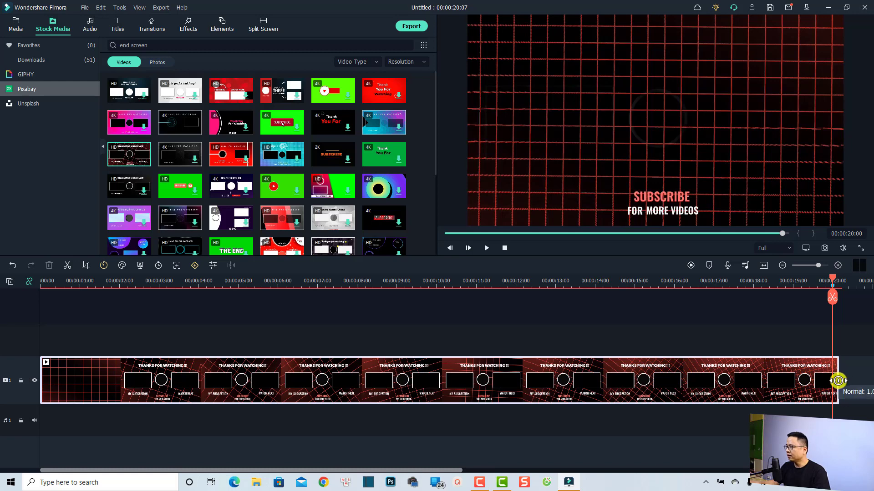
pyautogui.moveTo(839, 381); pyautogui.dragTo(833, 379)
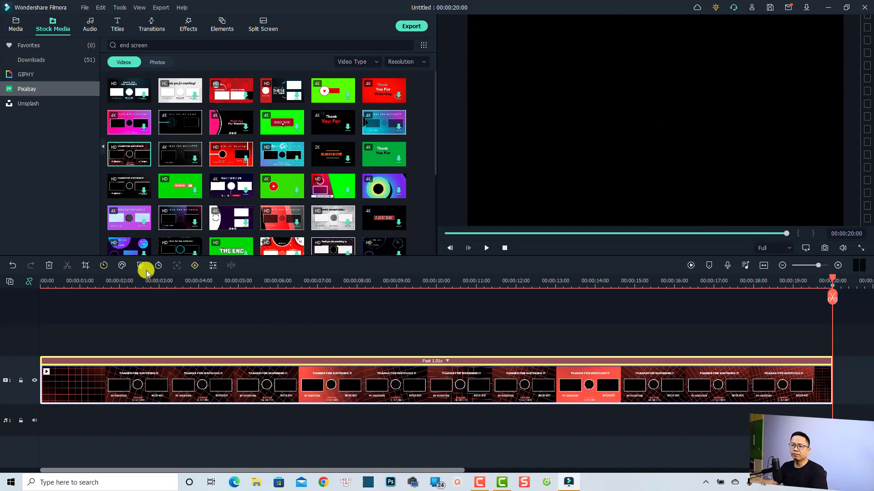
pyautogui.click(47, 282)
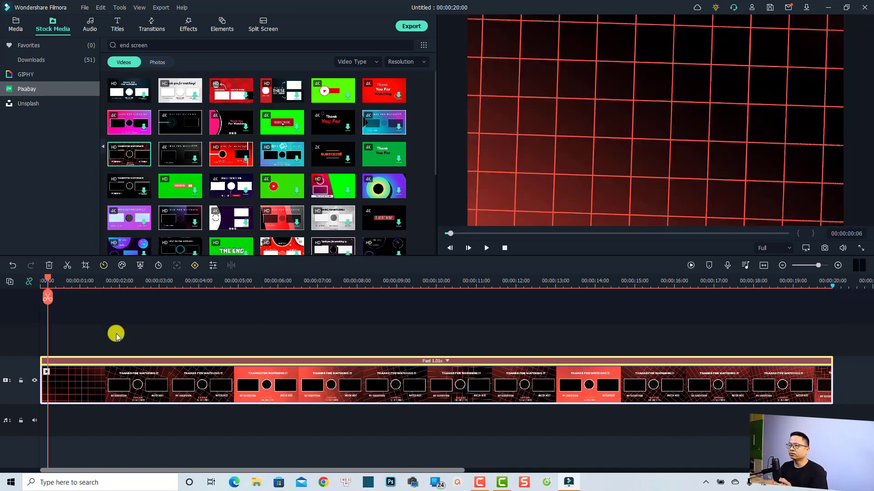
pyautogui.click(116, 336)
pyautogui.press('space')
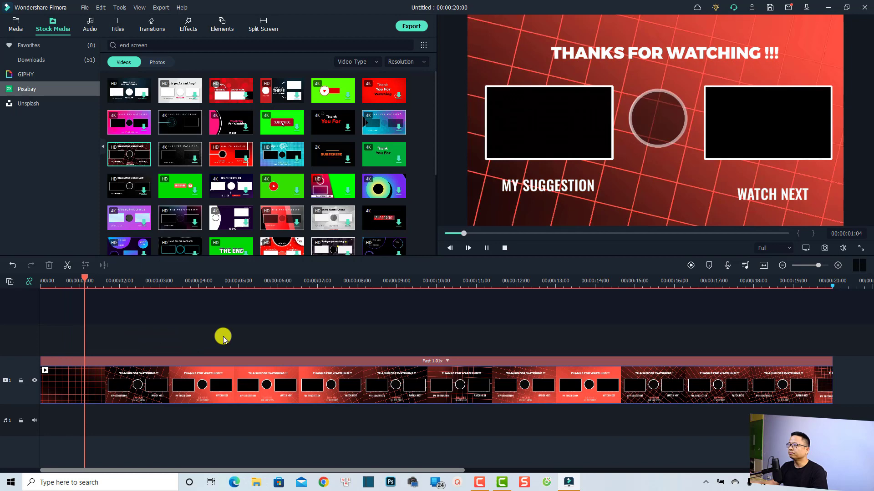
pyautogui.press('space')
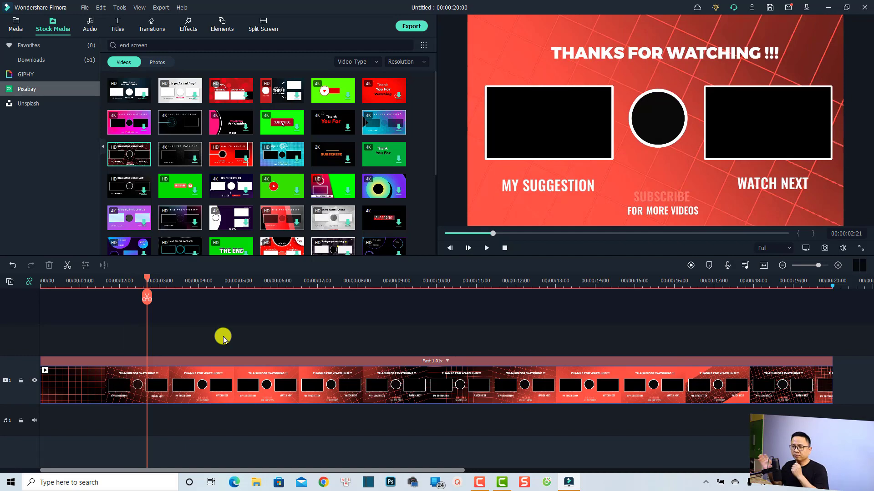
pyautogui.click(156, 385)
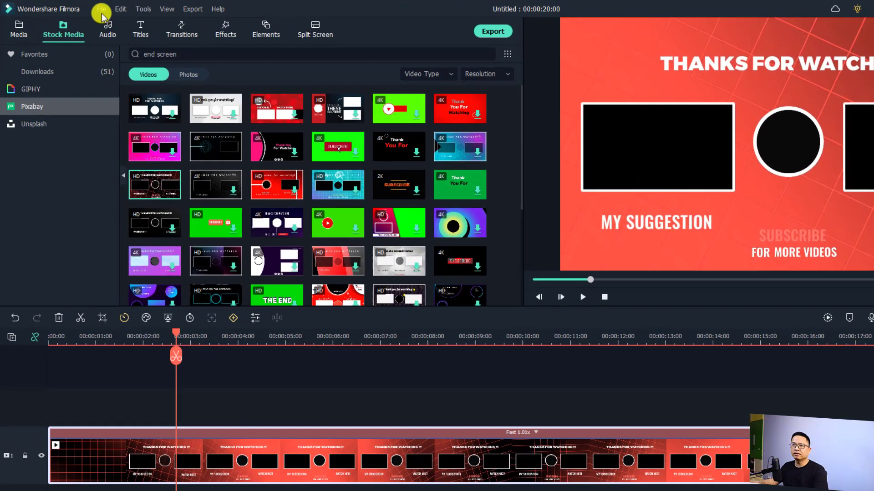
pyautogui.click(100, 11)
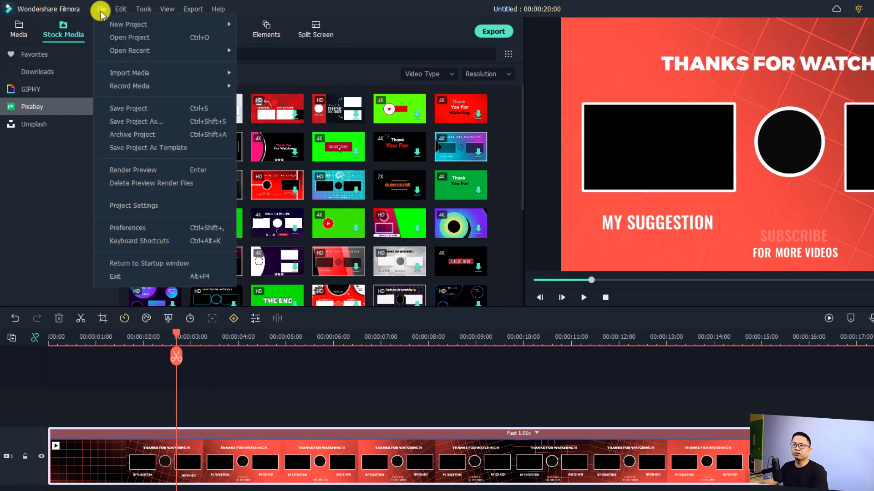
# Save the project as a custom template, then delete the end-screen clip from the timeline
pyautogui.click(127, 149)
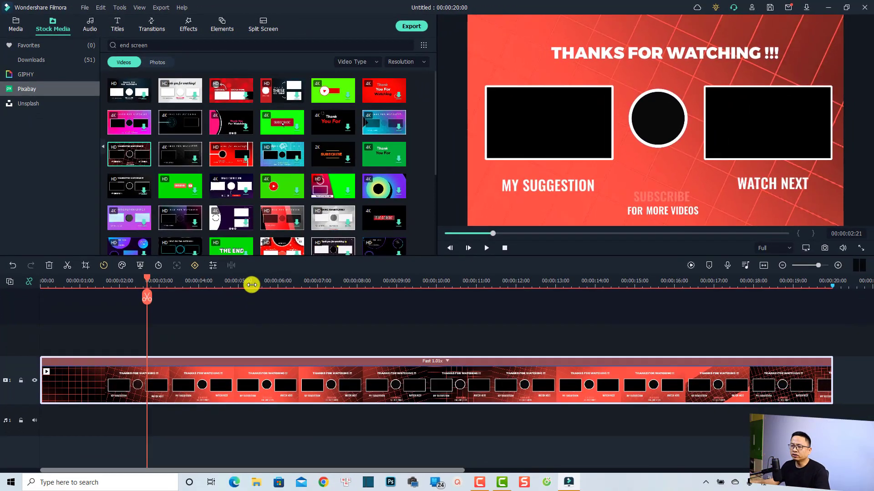
pyautogui.moveTo(410, 326); pyautogui.dragTo(268, 427)
pyautogui.press('Delete')
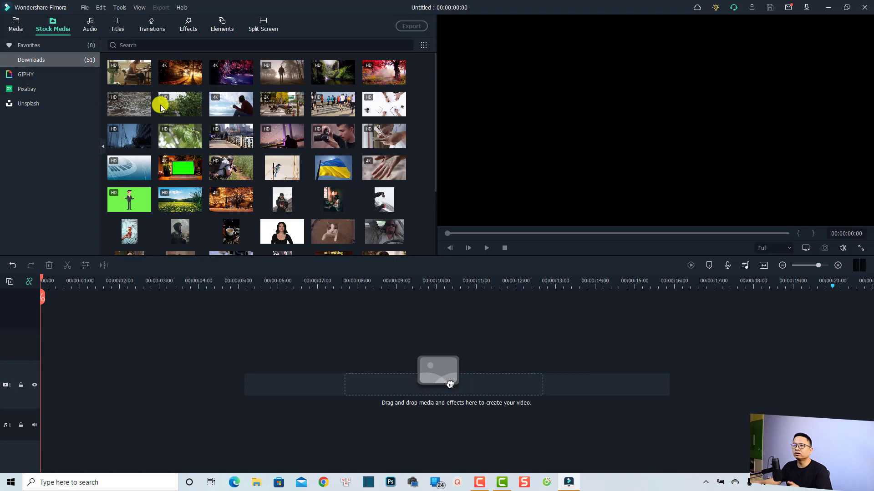
# Put the woman-at-laptop and sunlit forest downloads on the timeline, one after the other
pyautogui.moveTo(58, 300); pyautogui.dragTo(59, 369)
pyautogui.moveTo(167, 81); pyautogui.dragTo(500, 373)
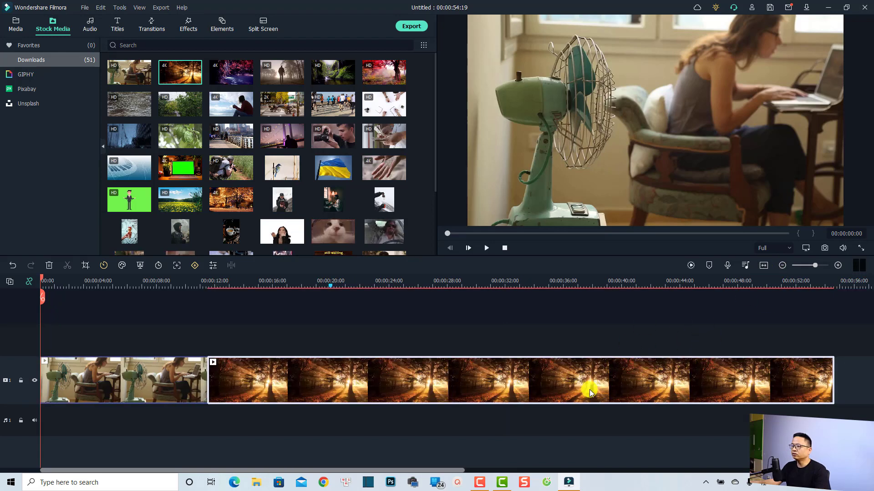
pyautogui.click(834, 283)
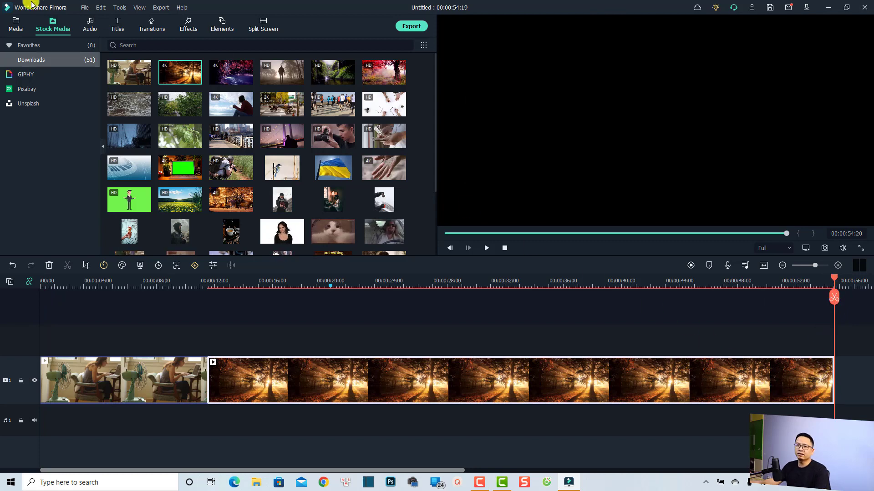
pyautogui.click(14, 27)
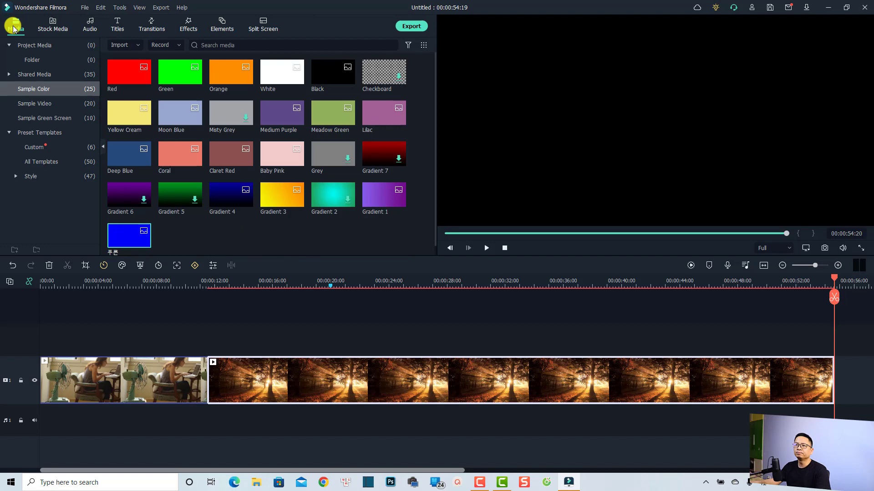
# In Custom templates, rename 'Untitled' to 'End screen with subscribe'
pyautogui.click(36, 148)
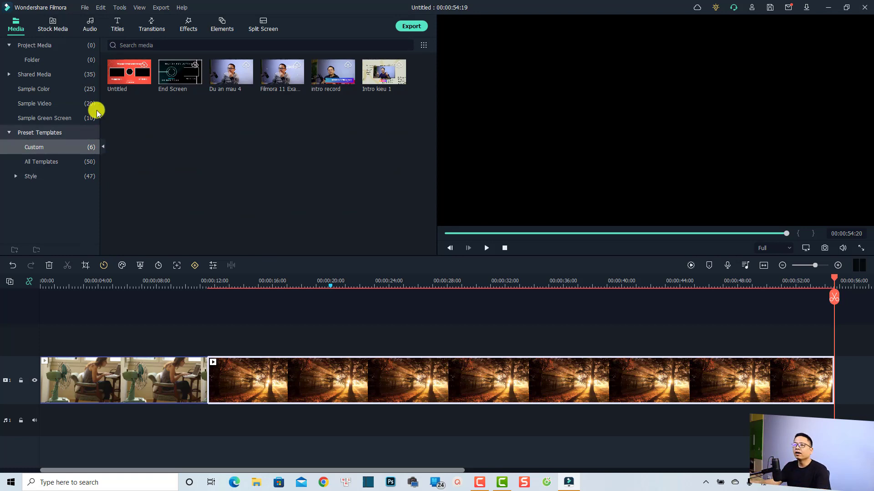
pyautogui.rightClick(130, 81)
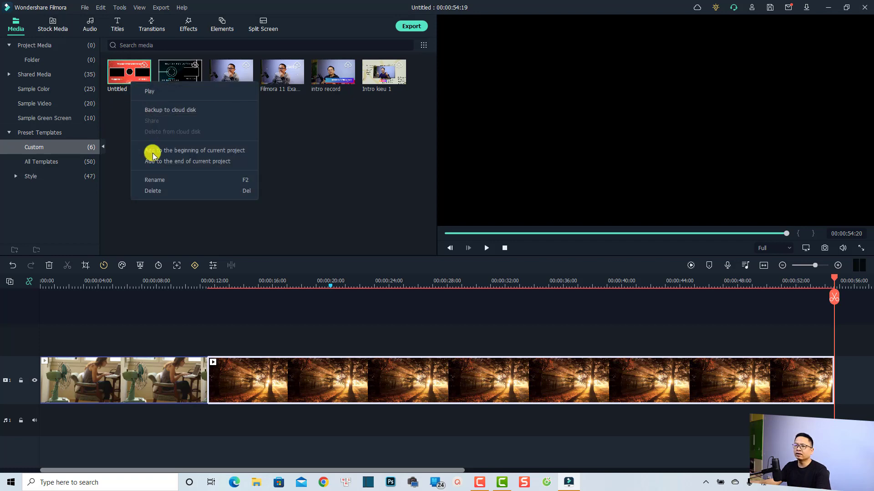
pyautogui.click(155, 179)
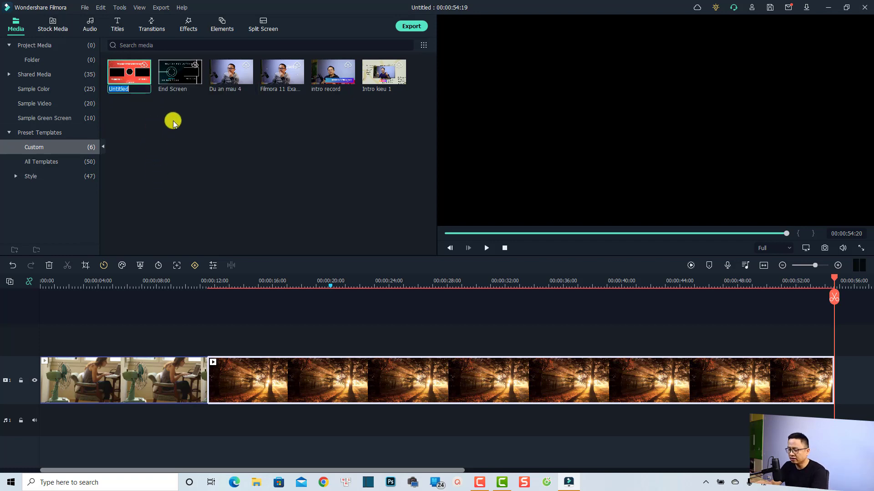
pyautogui.write('End screen ')
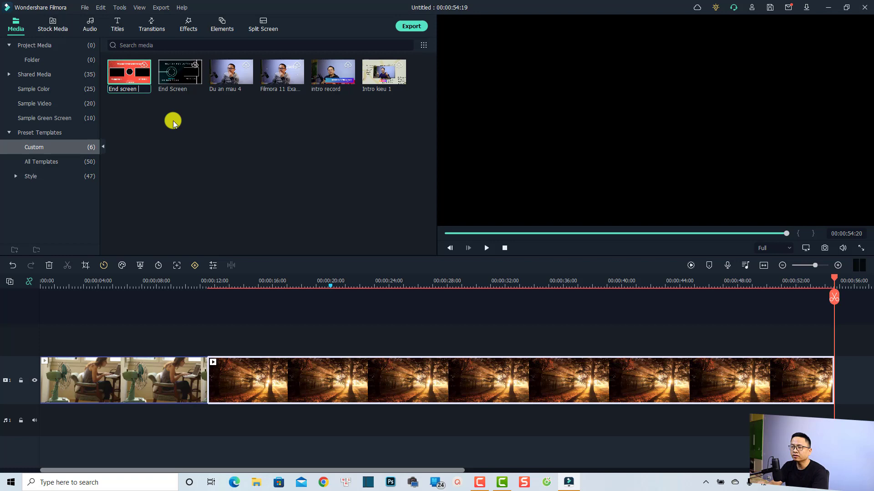
pyautogui.write('with subscribe')
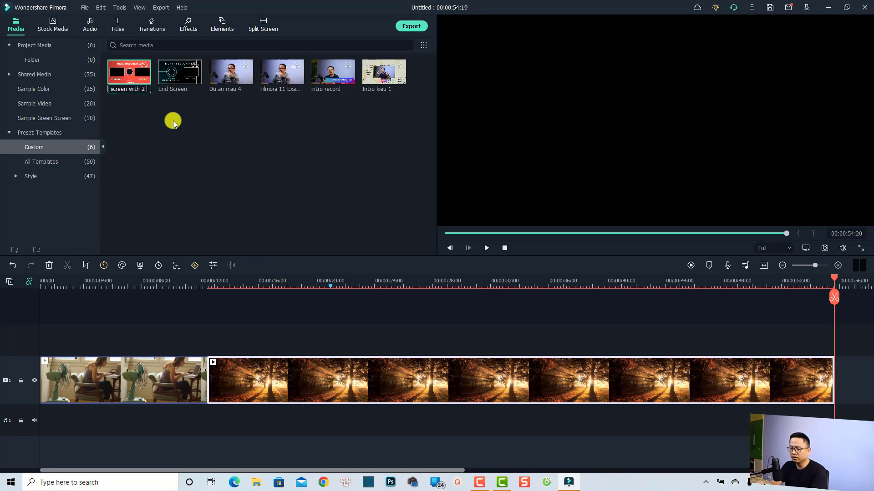
pyautogui.press('Return')
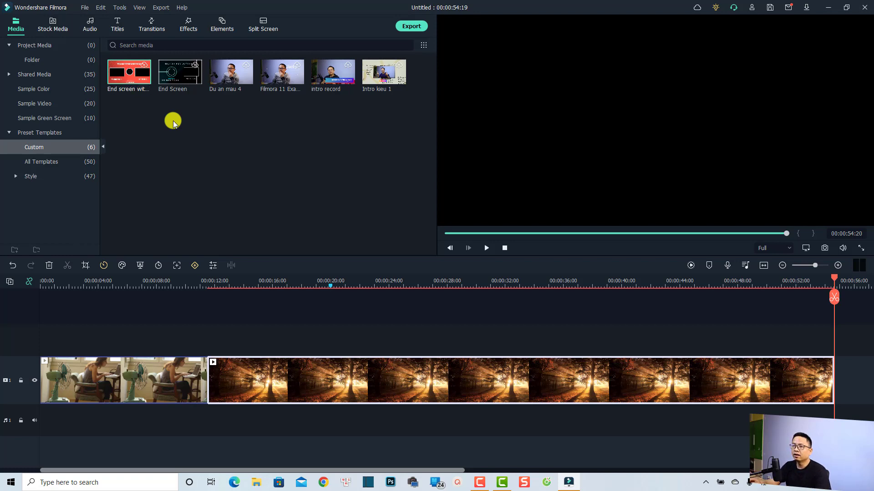
# Place the red 'Thanks for Watching' end-screen template after the forest clip and preview the lead-in
pyautogui.moveTo(124, 78); pyautogui.dragTo(843, 367)
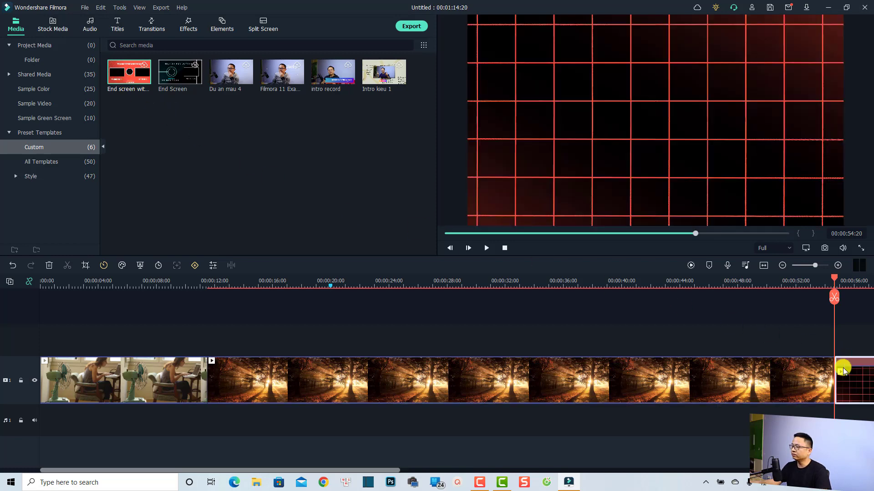
pyautogui.click(761, 266)
pyautogui.moveTo(617, 286); pyautogui.dragTo(607, 286)
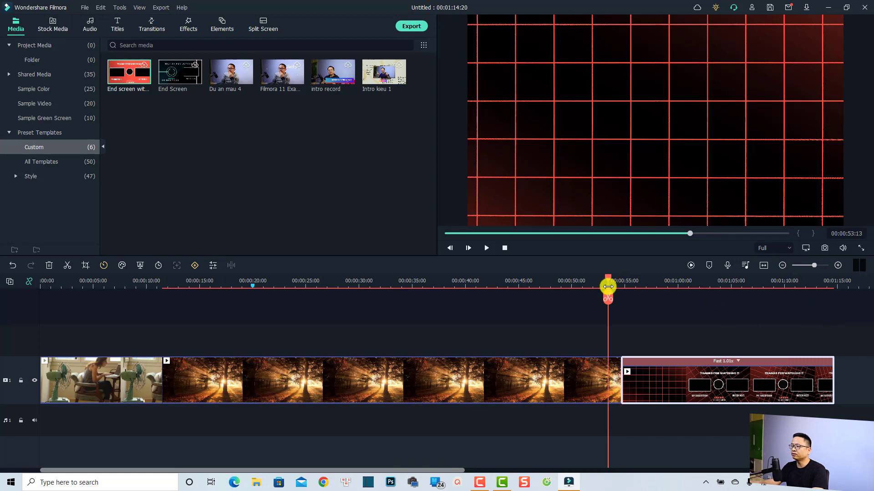
pyautogui.click(664, 330)
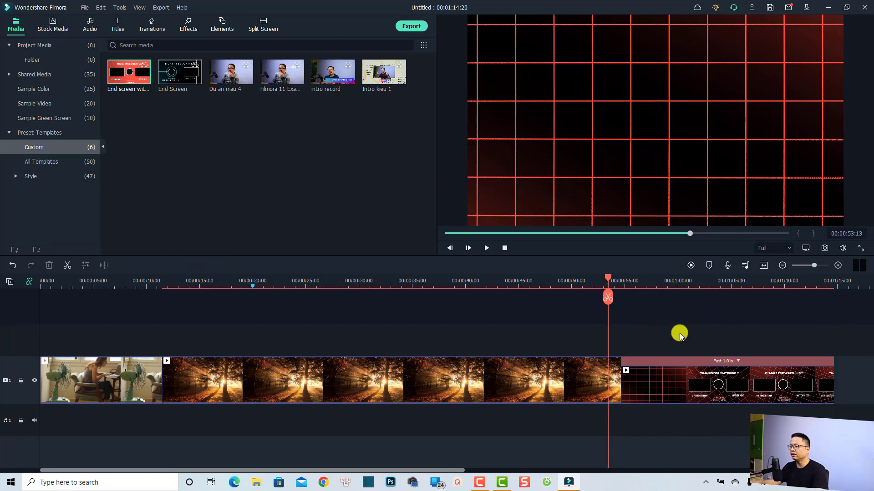
pyautogui.press('space')
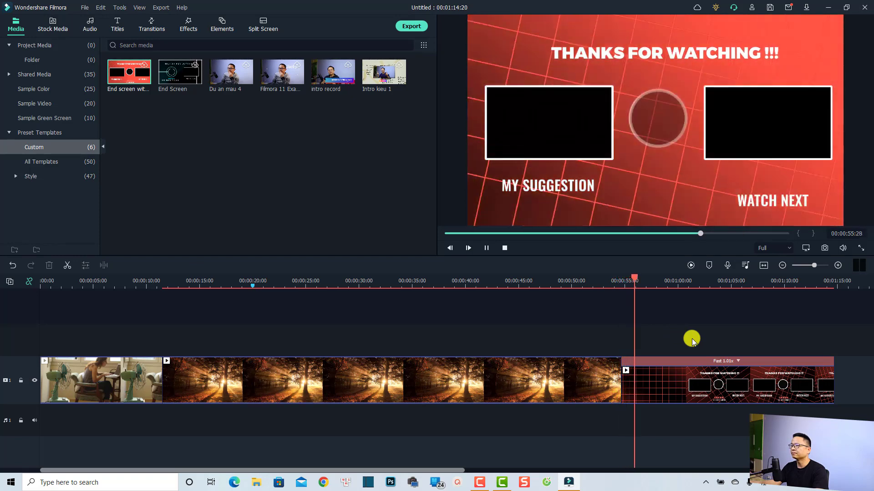
pyautogui.press('space')
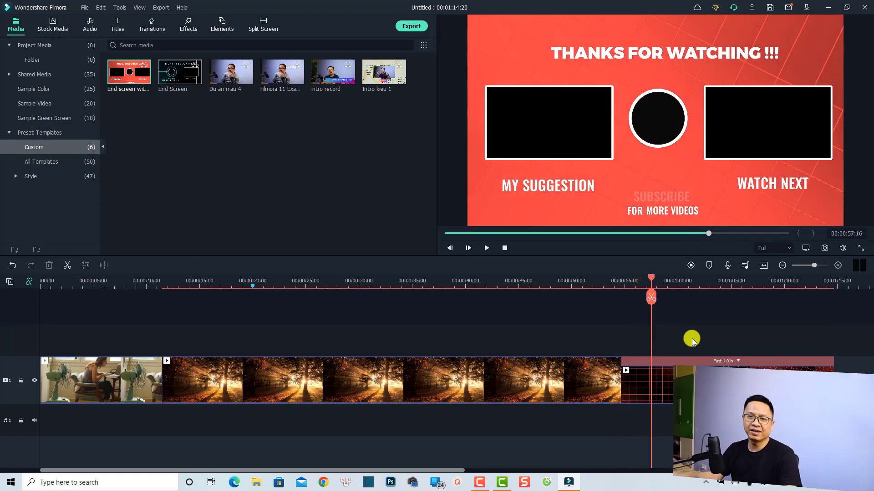